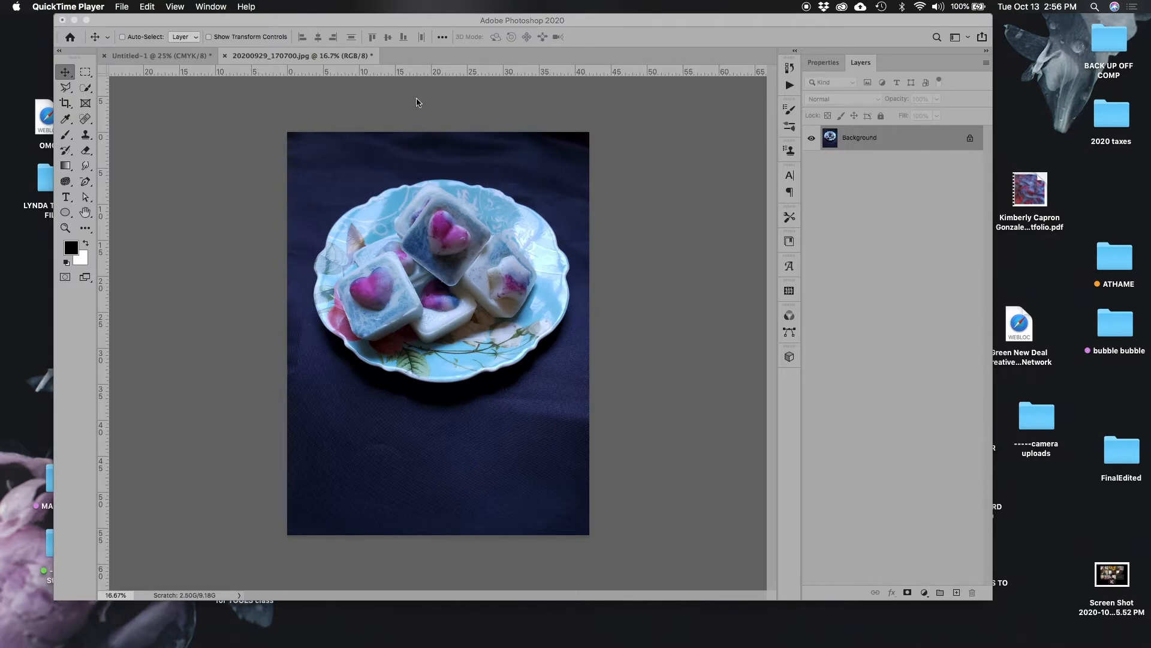
Apply the Auto Color correction to the photo of the plate.
left_click(274, 22)
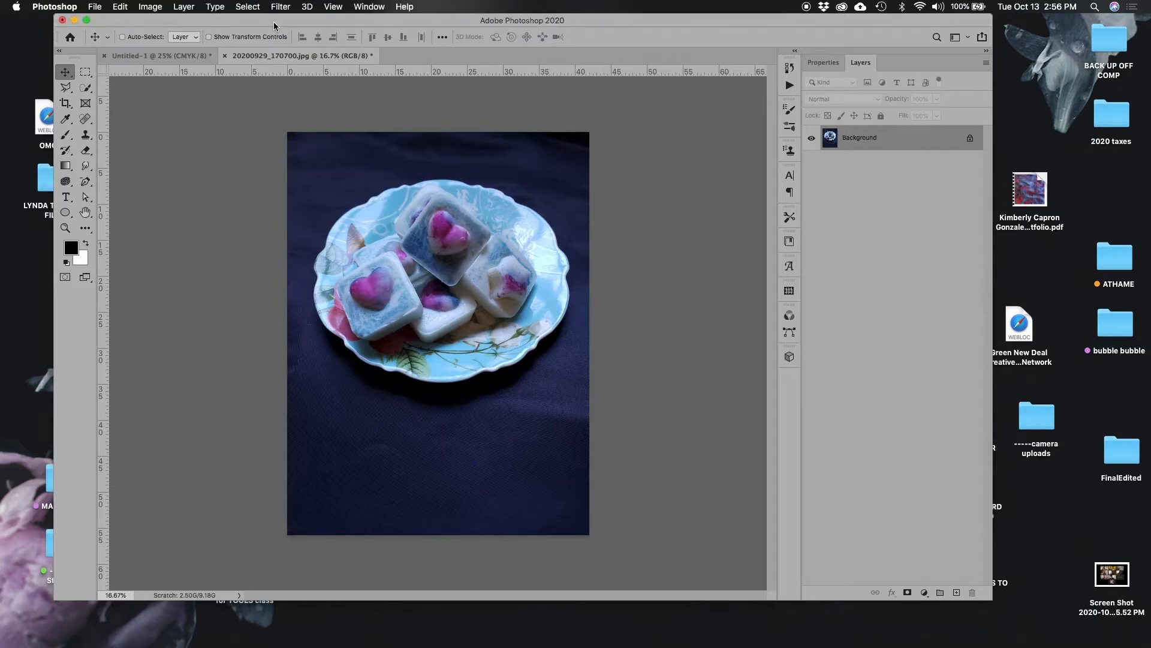
left_click(151, 6)
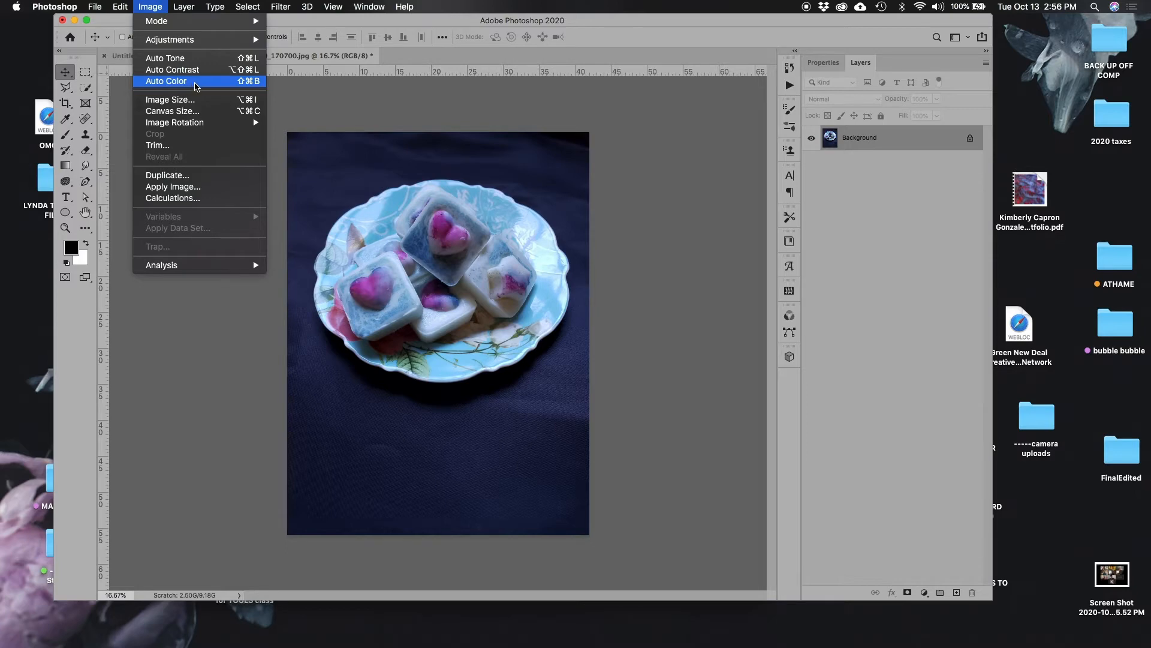
left_click(199, 82)
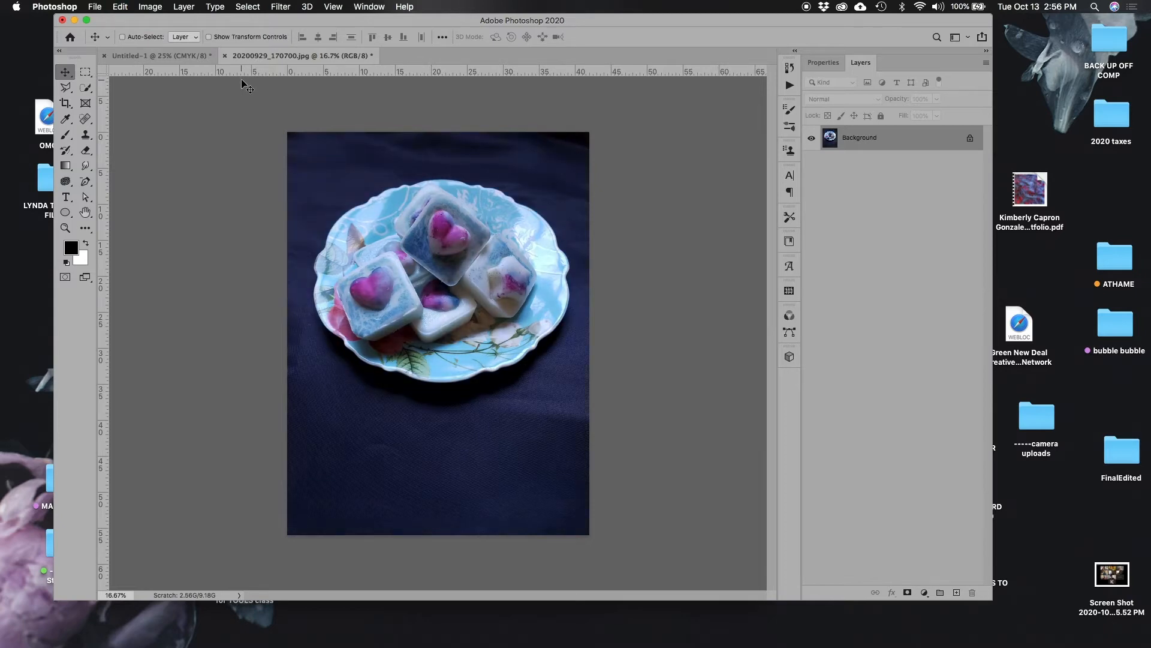
left_click(157, 7)
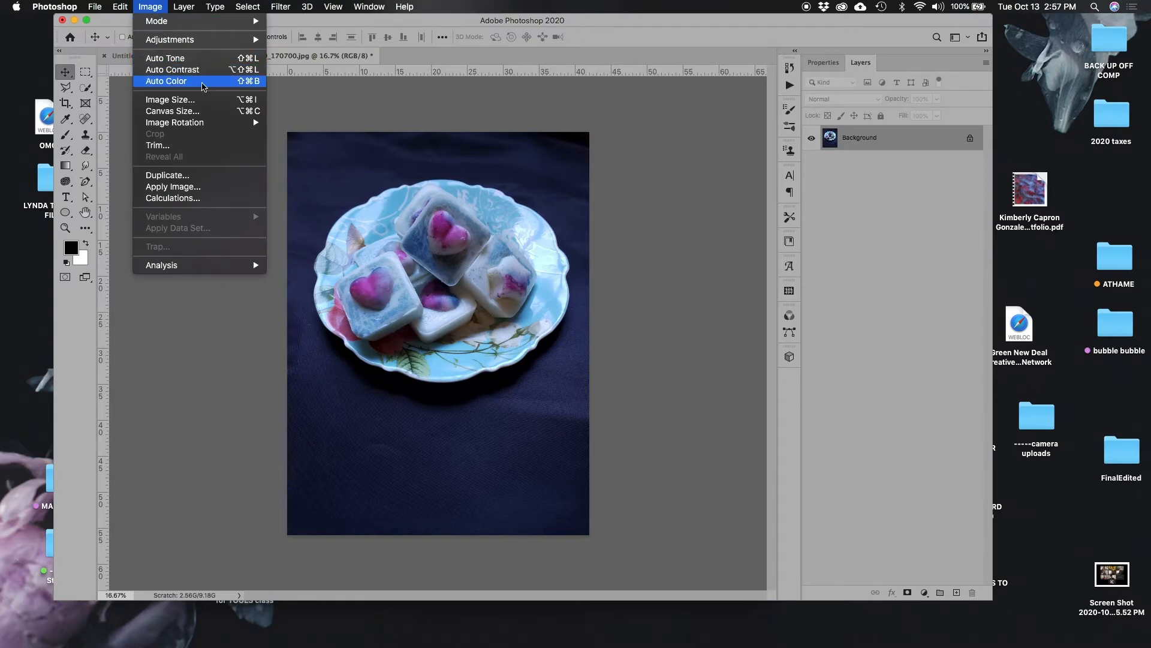
left_click(203, 84)
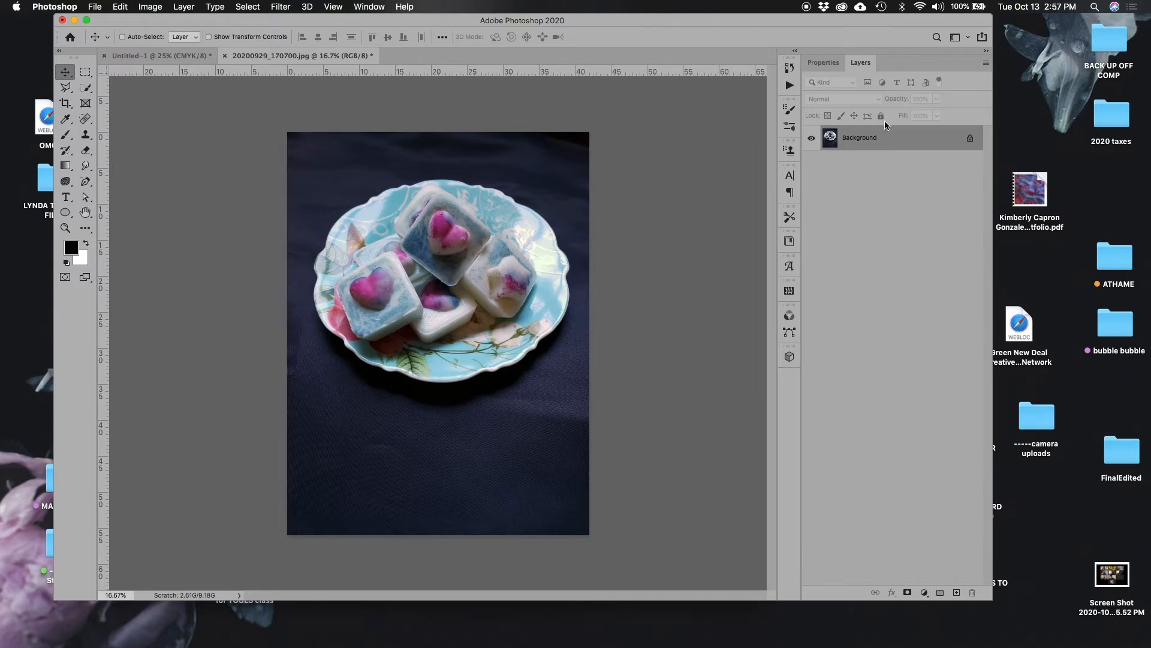
Add a Levels adjustment layer above the photo with RGB input levels of 5, 1.14 and 230.
left_click(924, 593)
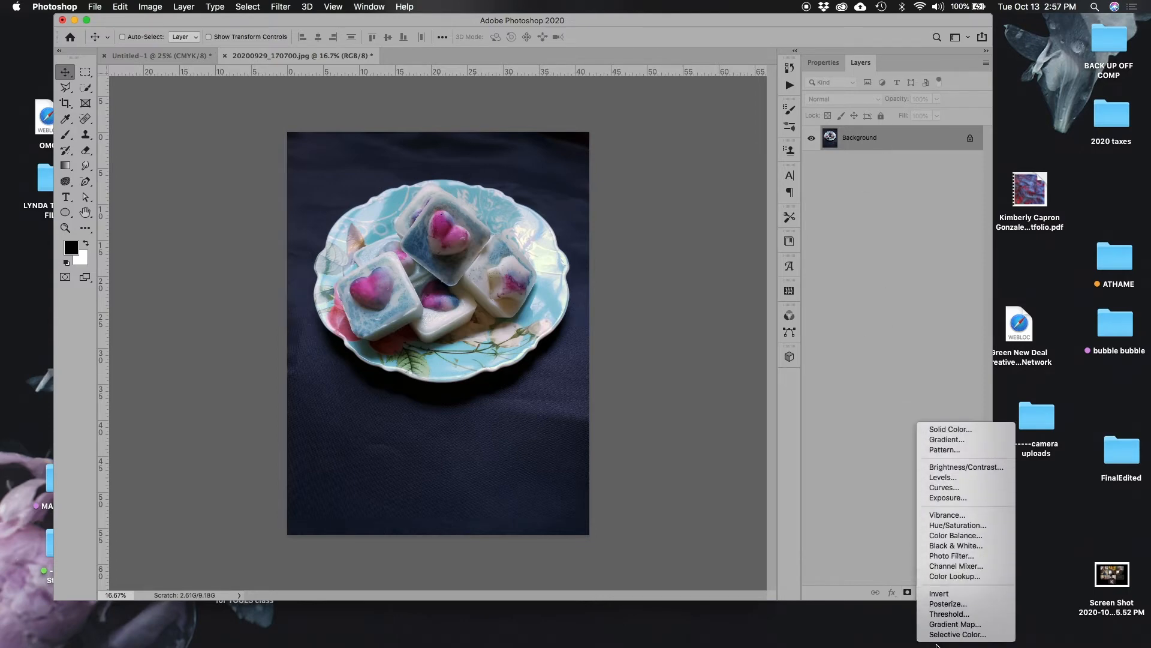
left_click(944, 476)
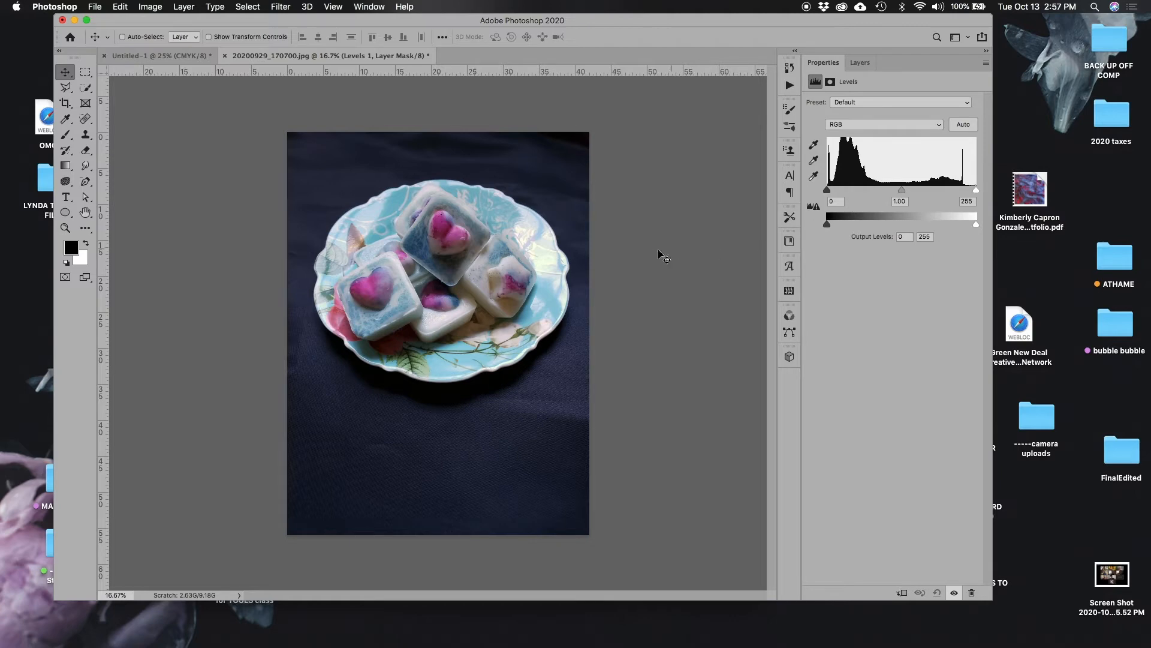
mouse_move(828, 190)
left_mouse_down()
mouse_move(846, 190)
mouse_move(826, 191)
left_mouse_up()
left_click_drag(975, 190, 896, 191)
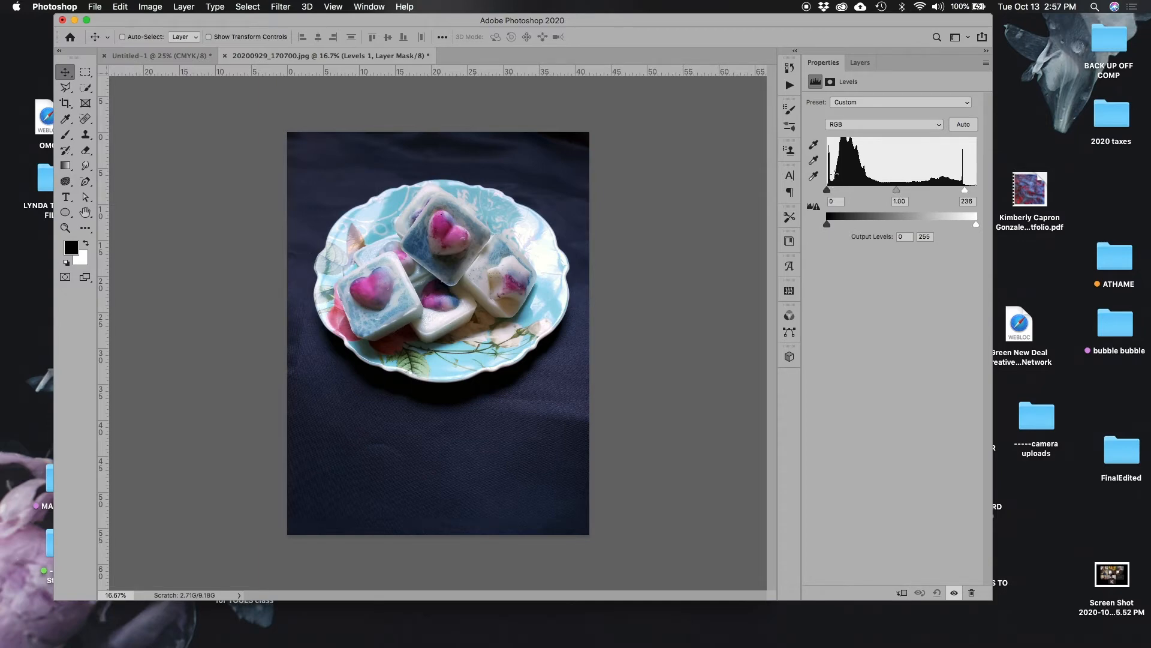
left_click_drag(827, 191, 828, 191)
left_click_drag(966, 192, 974, 192)
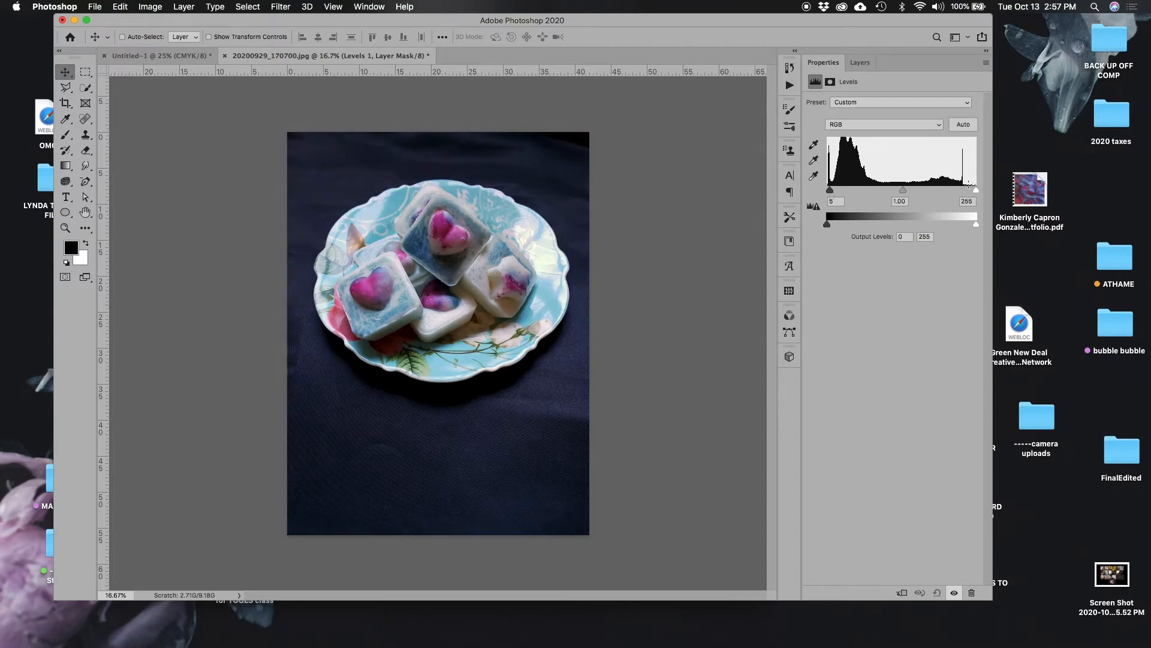
left_click_drag(974, 192, 963, 192)
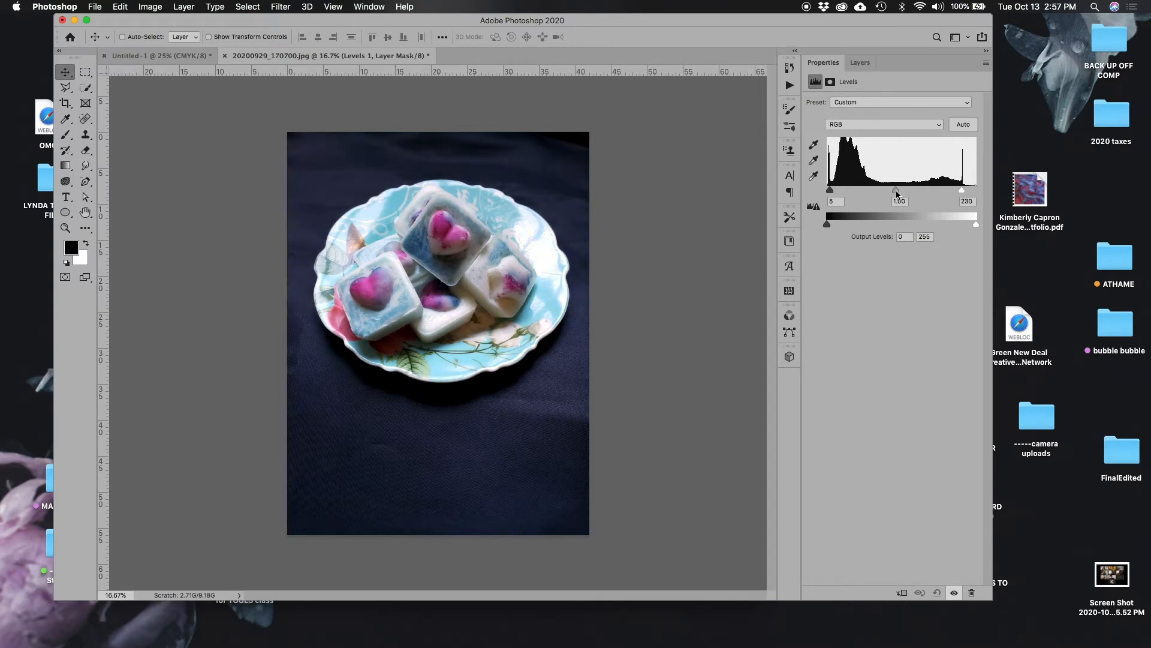
left_click_drag(897, 191, 893, 193)
left_click_drag(895, 193, 888, 195)
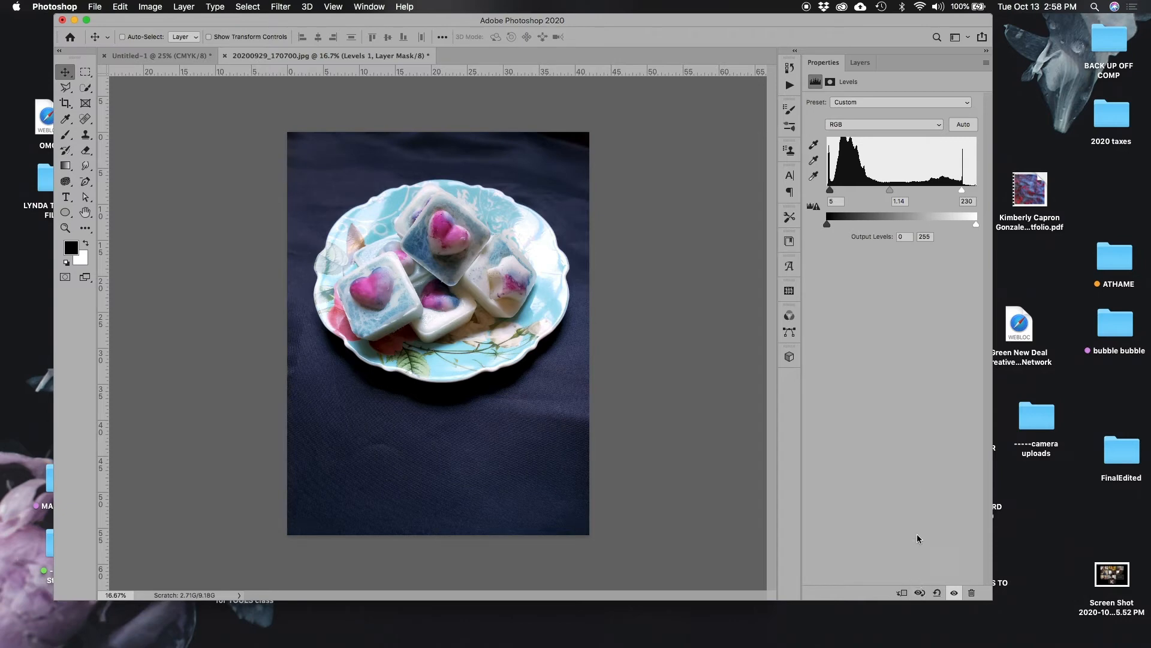
Toggle the Levels layer's visibility off and on to compare the photo before and after the adjustment.
left_click(861, 62)
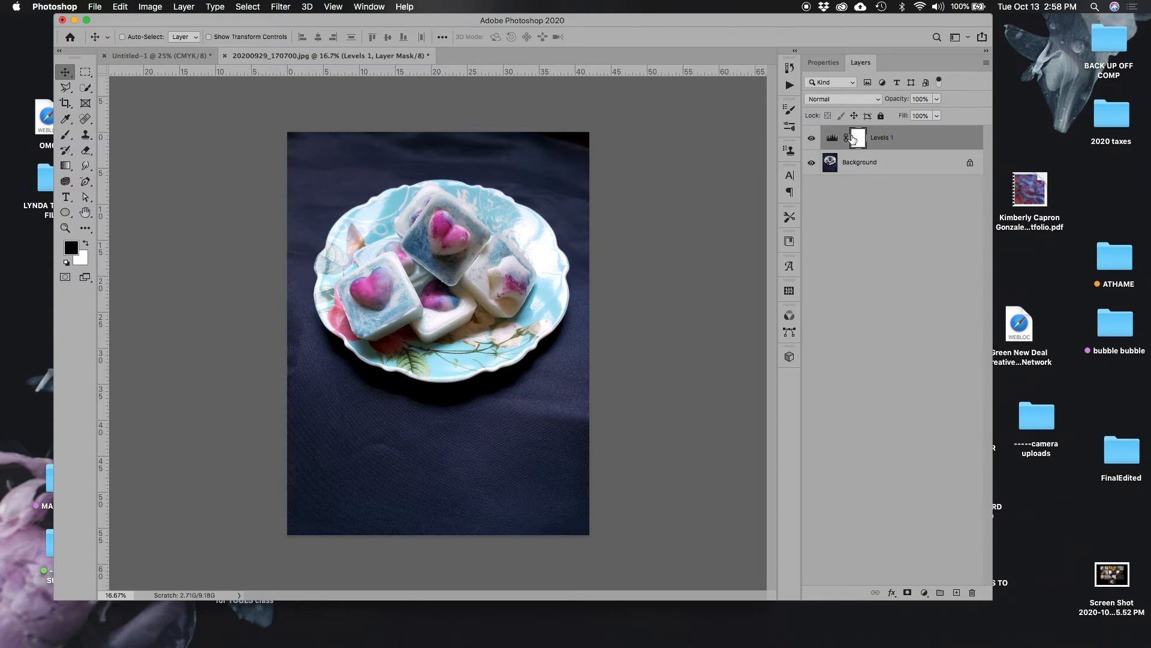
left_click(812, 139)
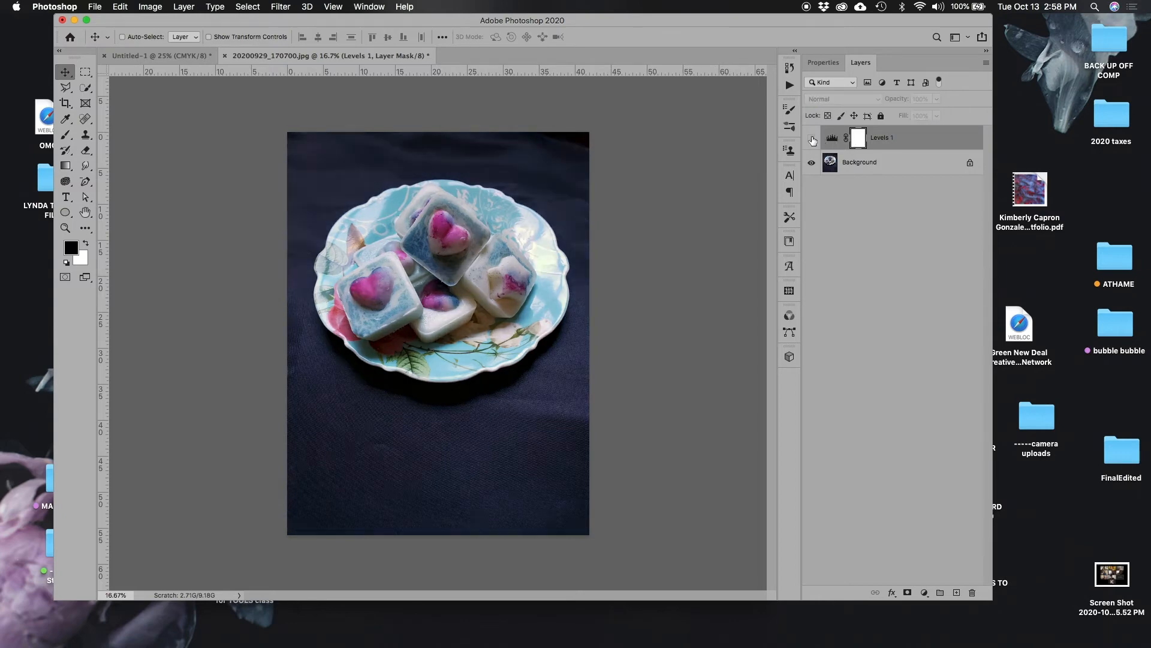
left_click(812, 141)
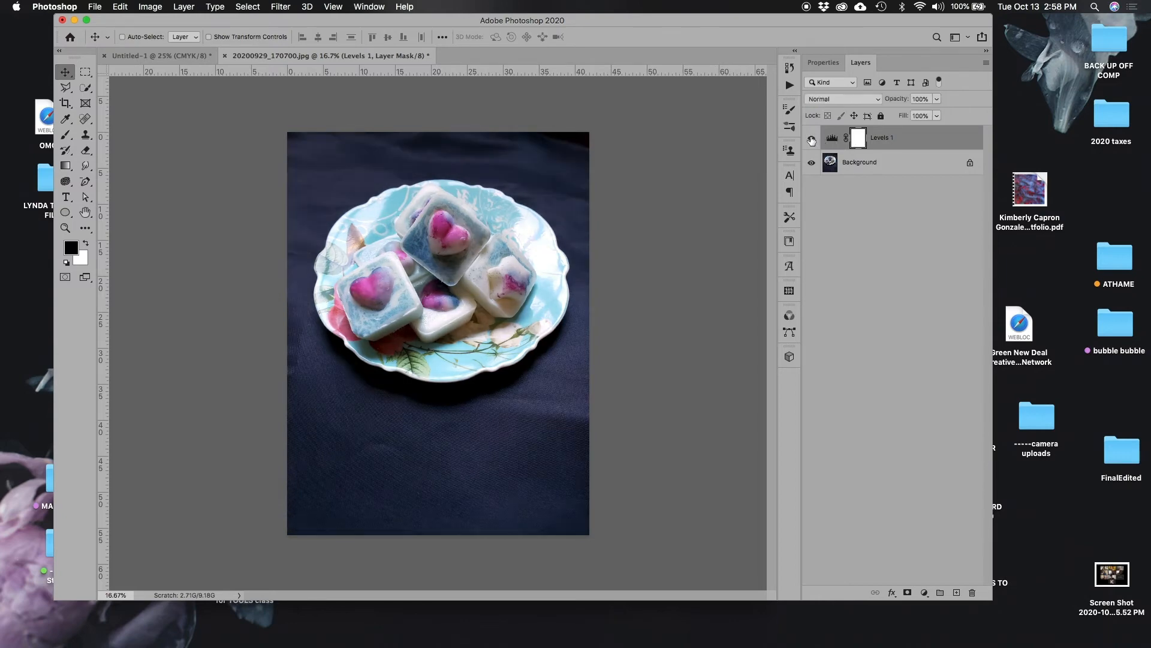
left_click(812, 140)
left_click(812, 140)
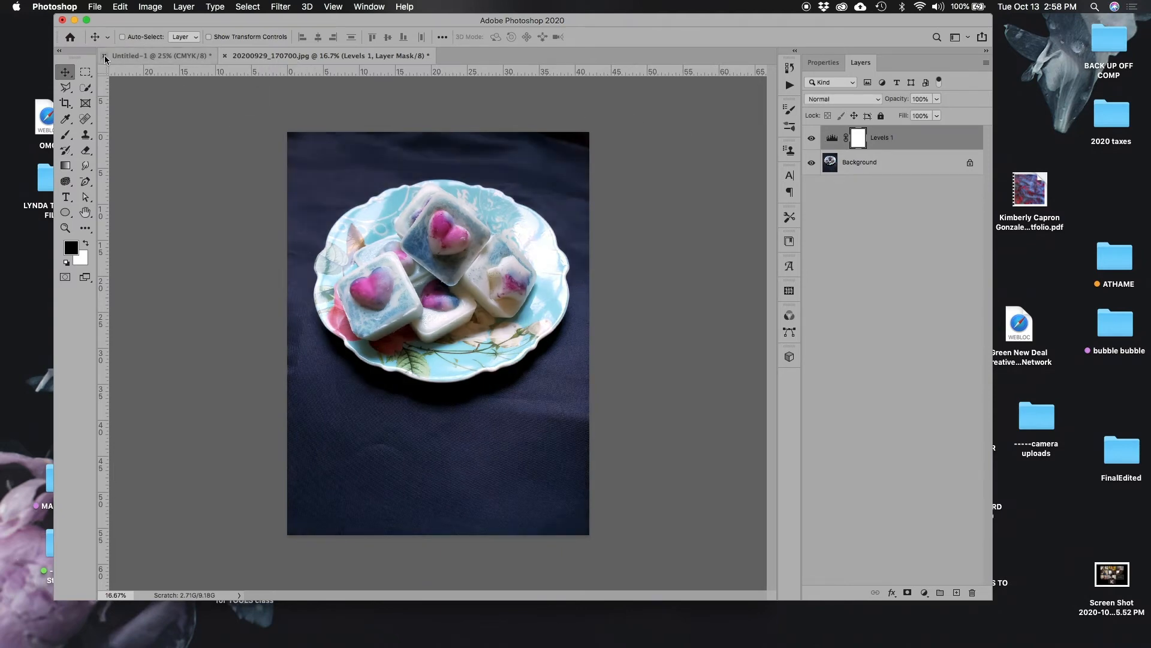
In the Untitled-1 document, add the text "posters" on the blank canvas with the Type tool.
left_click(157, 59)
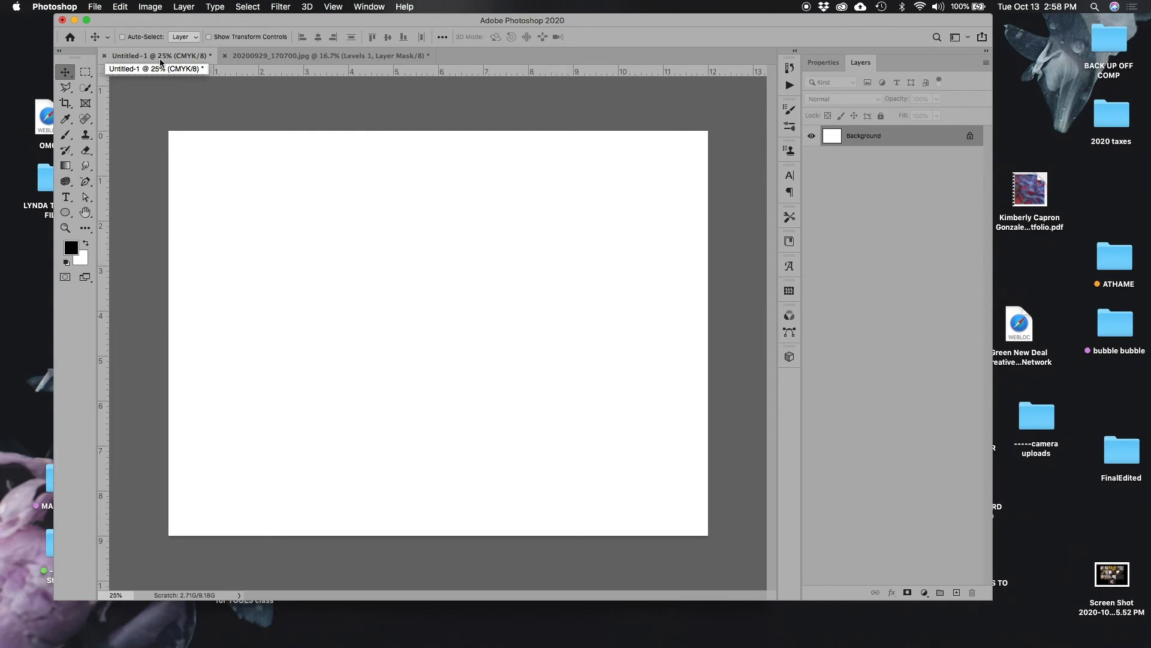
left_click(67, 196)
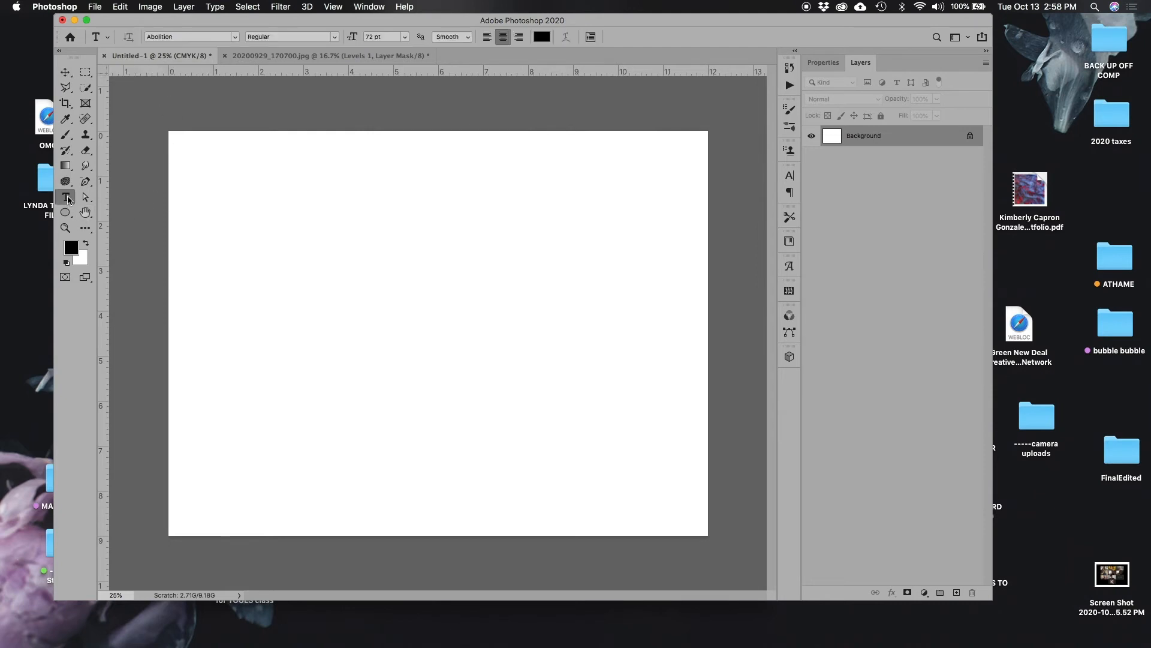
left_click(308, 329)
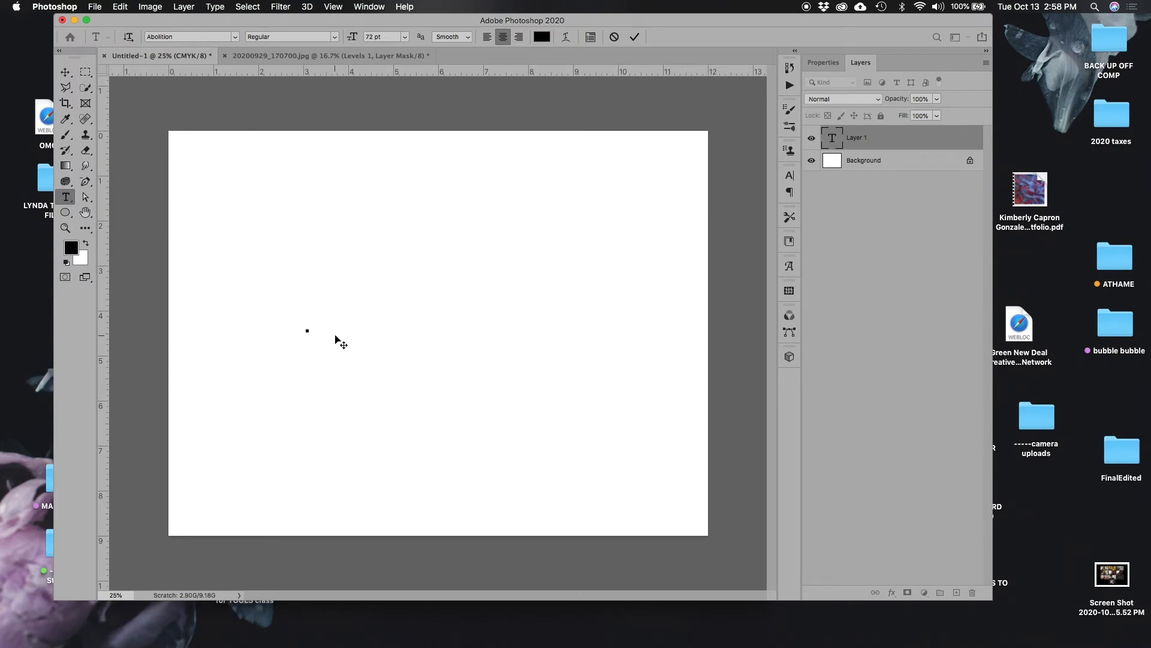
type("POSTERS")
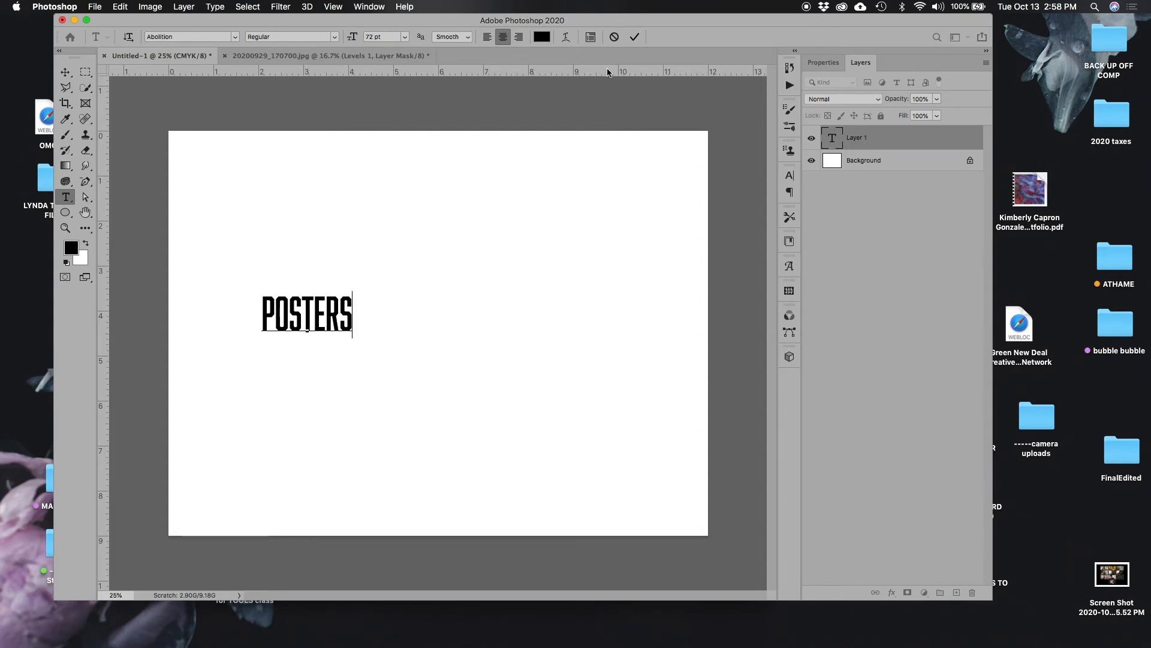
left_click(635, 37)
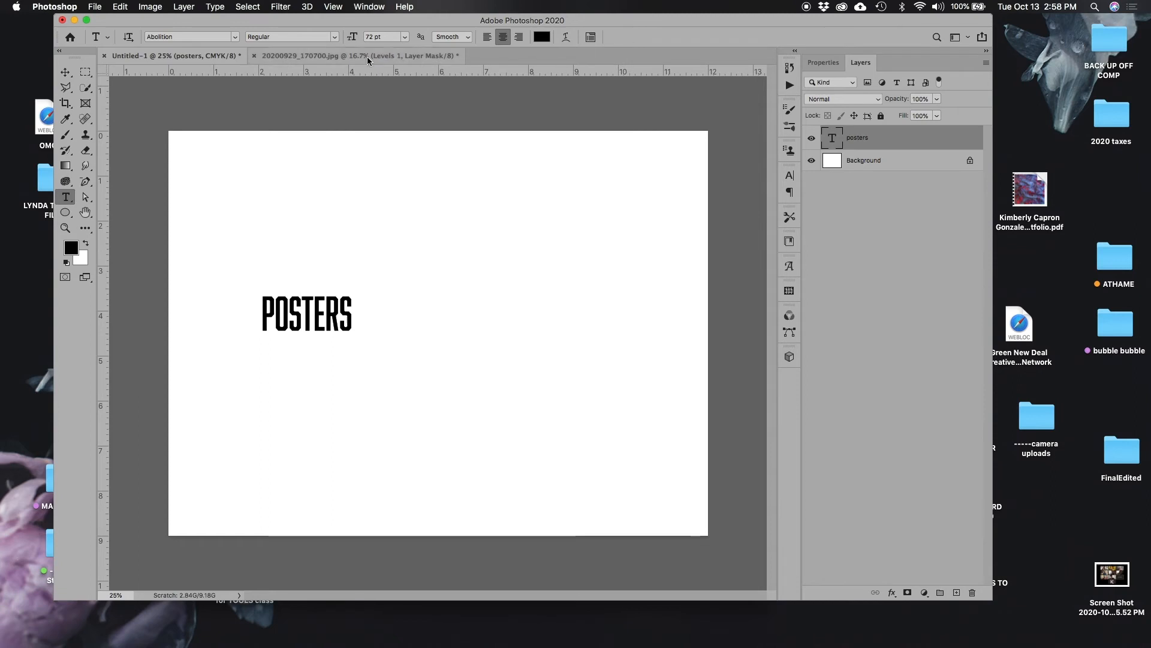
Change the text's font to Aberden and move the word near the centre of the canvas.
left_click(236, 38)
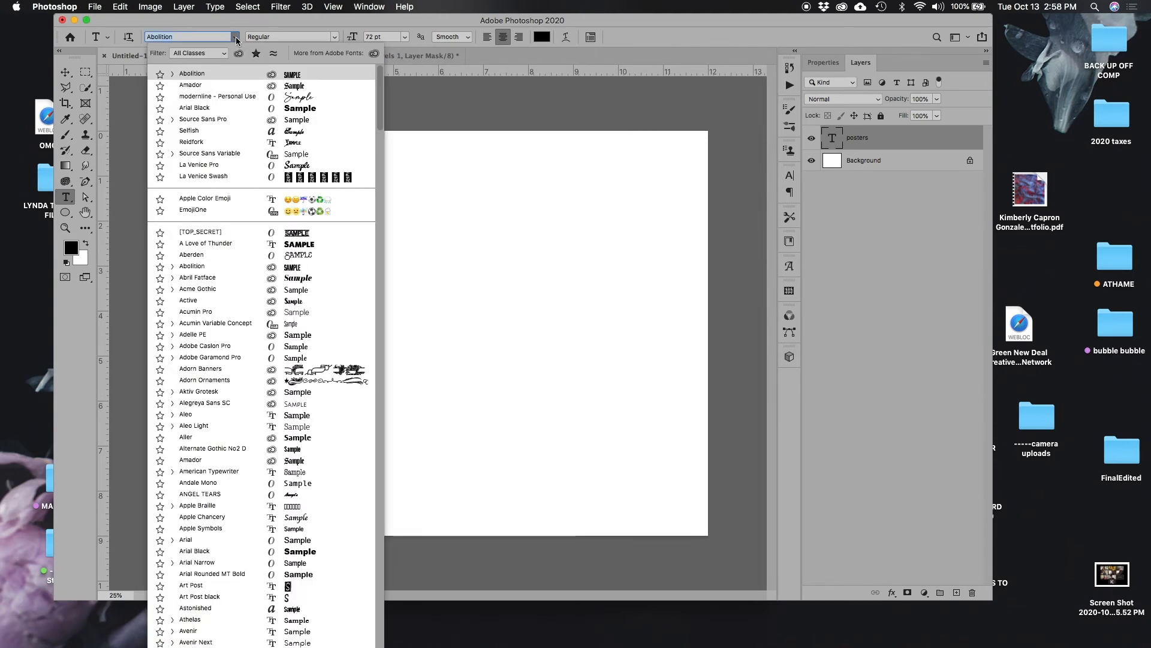
left_click(227, 256)
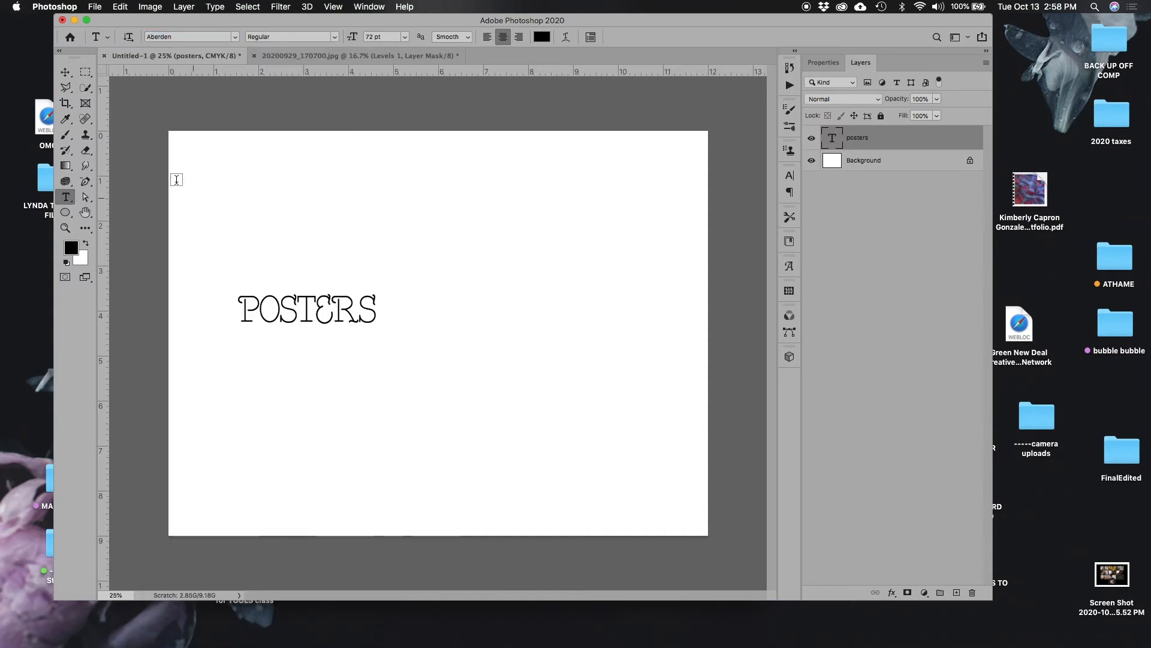
left_click(66, 73)
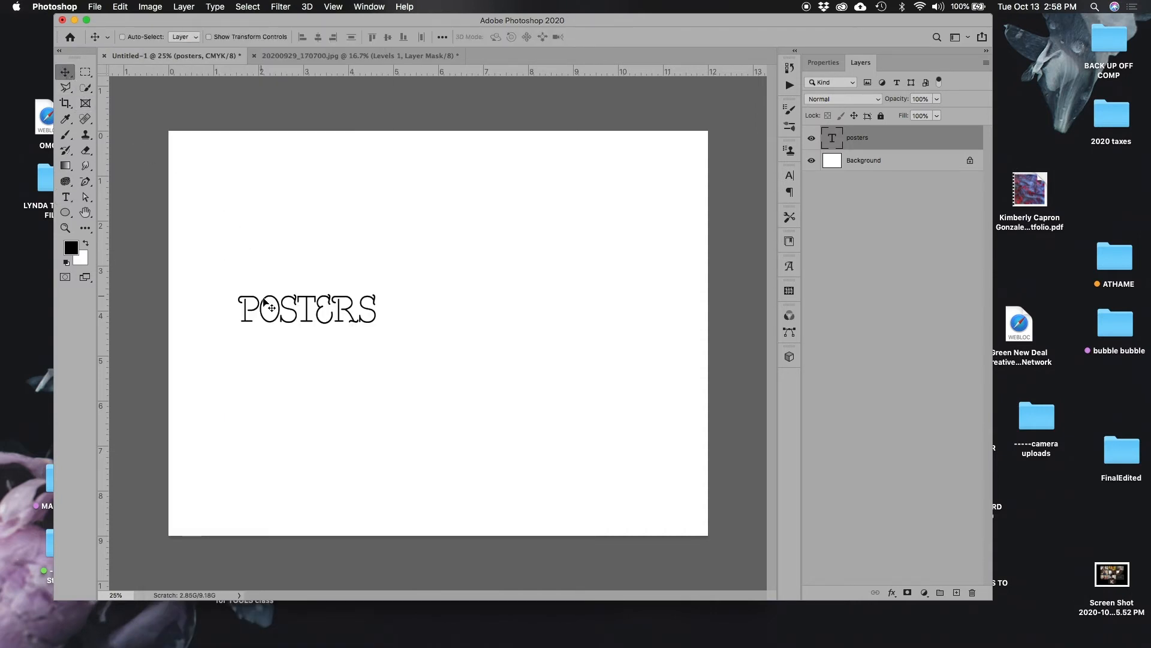
left_click_drag(296, 316, 417, 327)
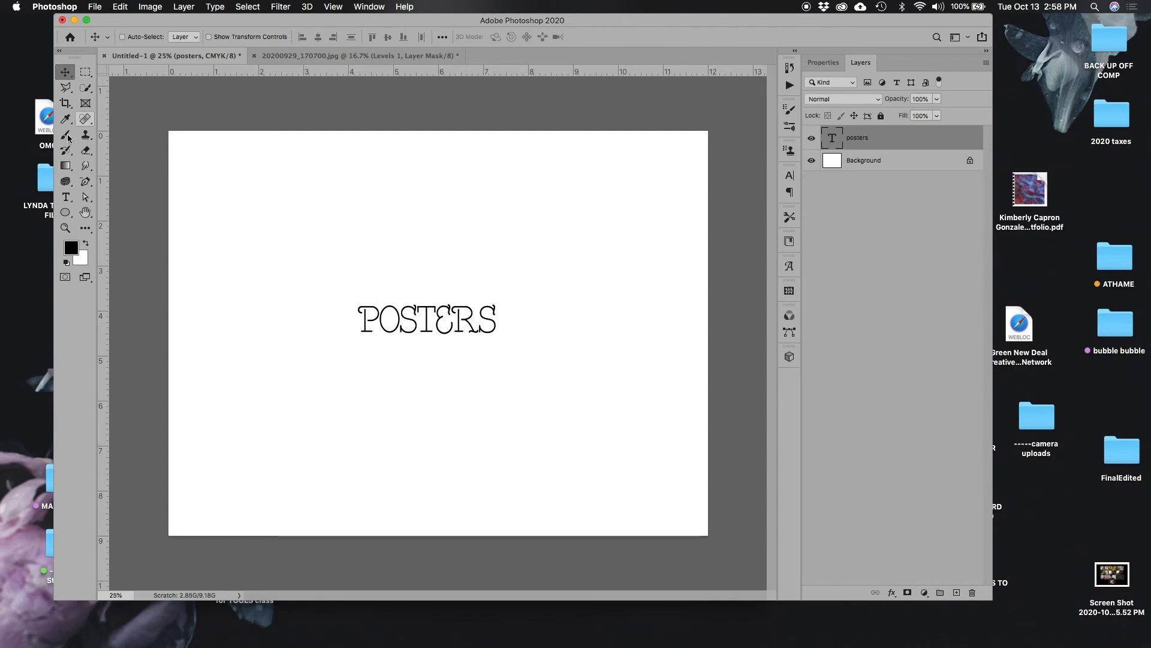
Change the "posters" text's font to Alternate Gothic No2 D.
left_click(65, 196)
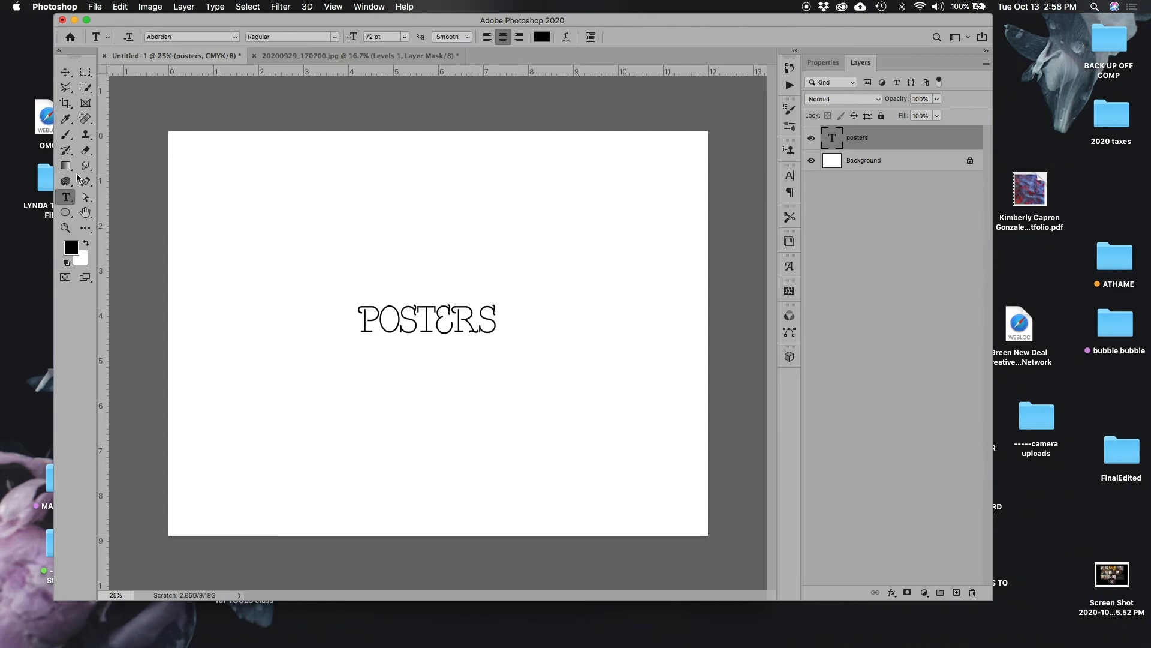
left_click(236, 37)
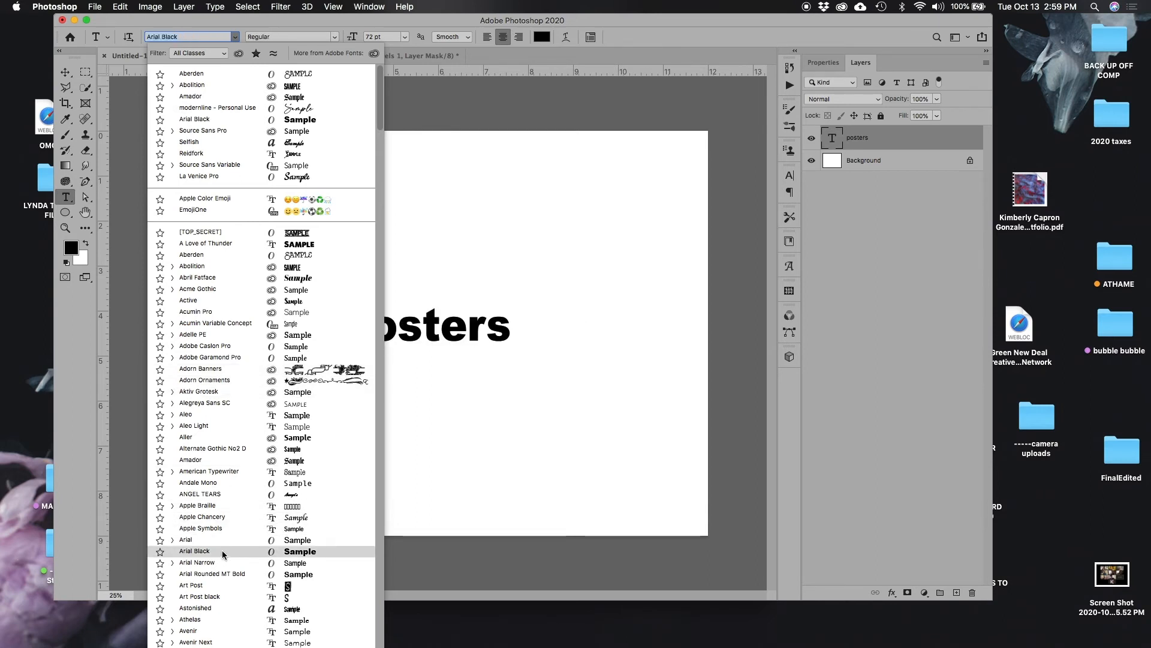
left_click(249, 447)
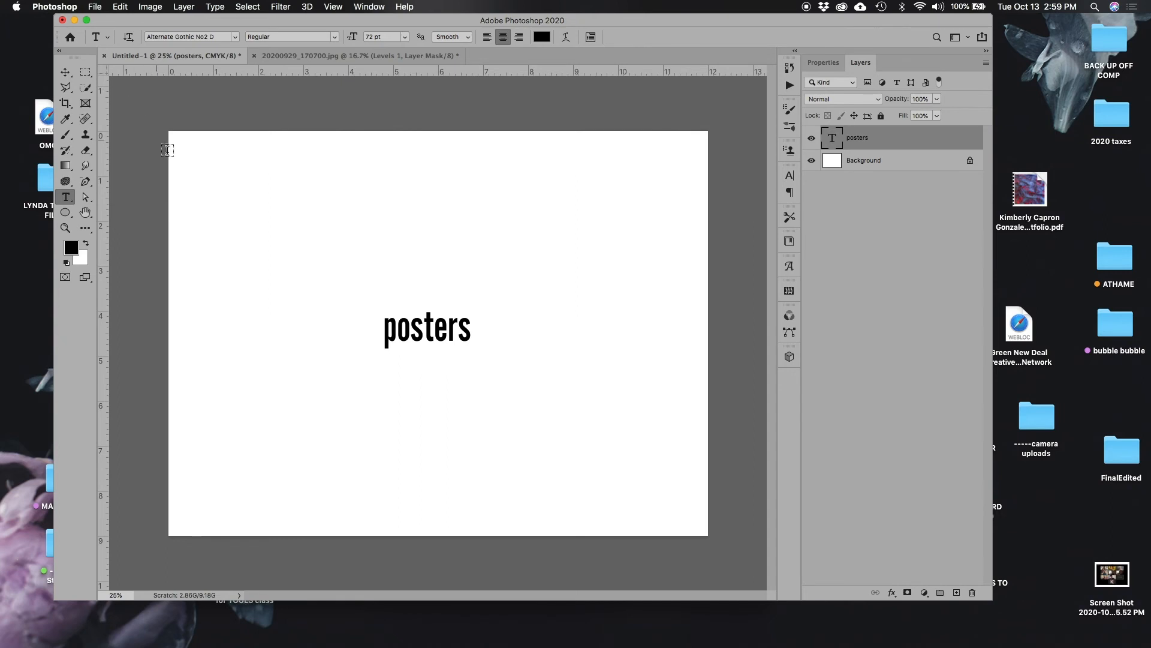
Scale the "posters" text proportionally to about 219% and shift it slightly down and to the left.
left_click(66, 72)
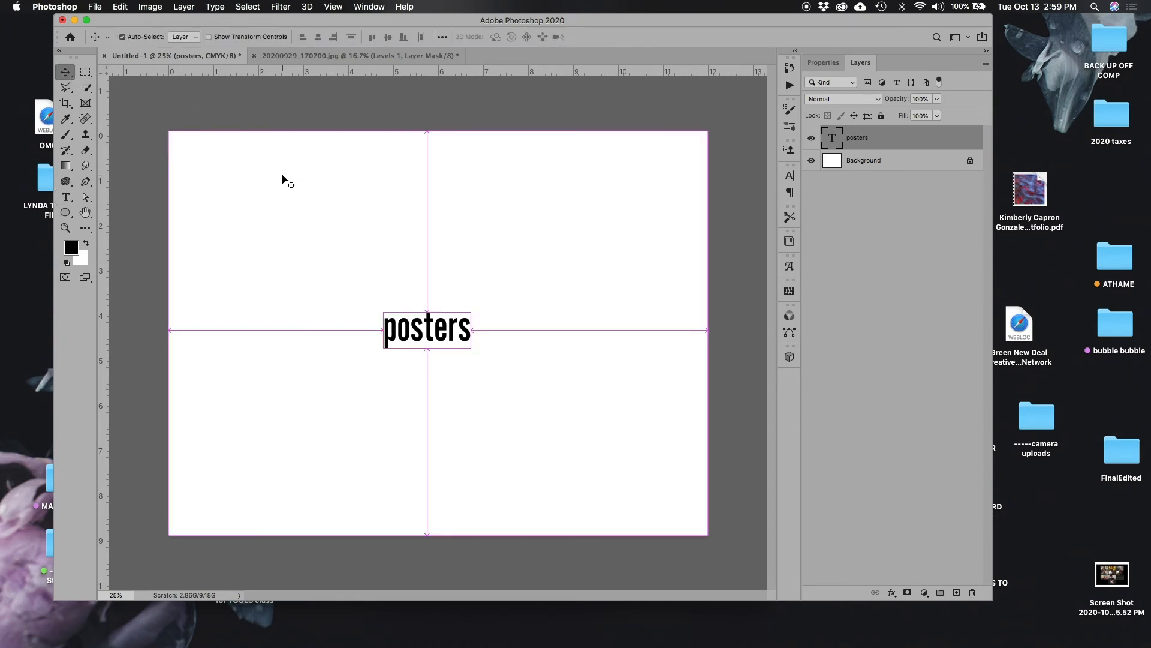
key("super+t")
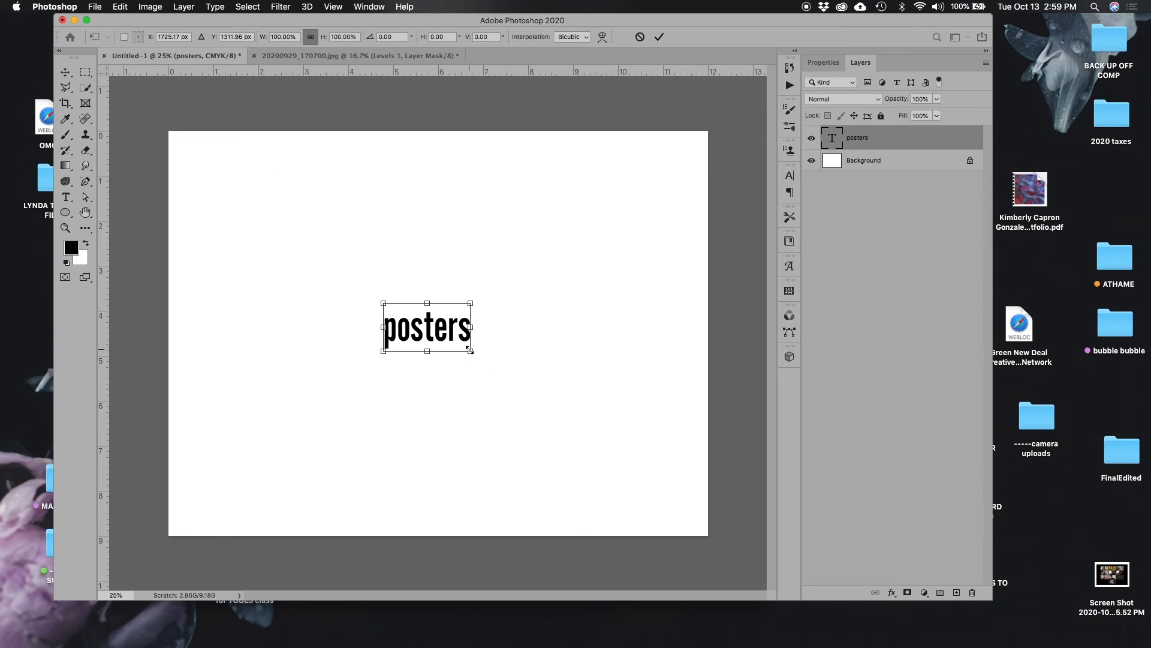
left_click_drag(471, 350, 348, 415)
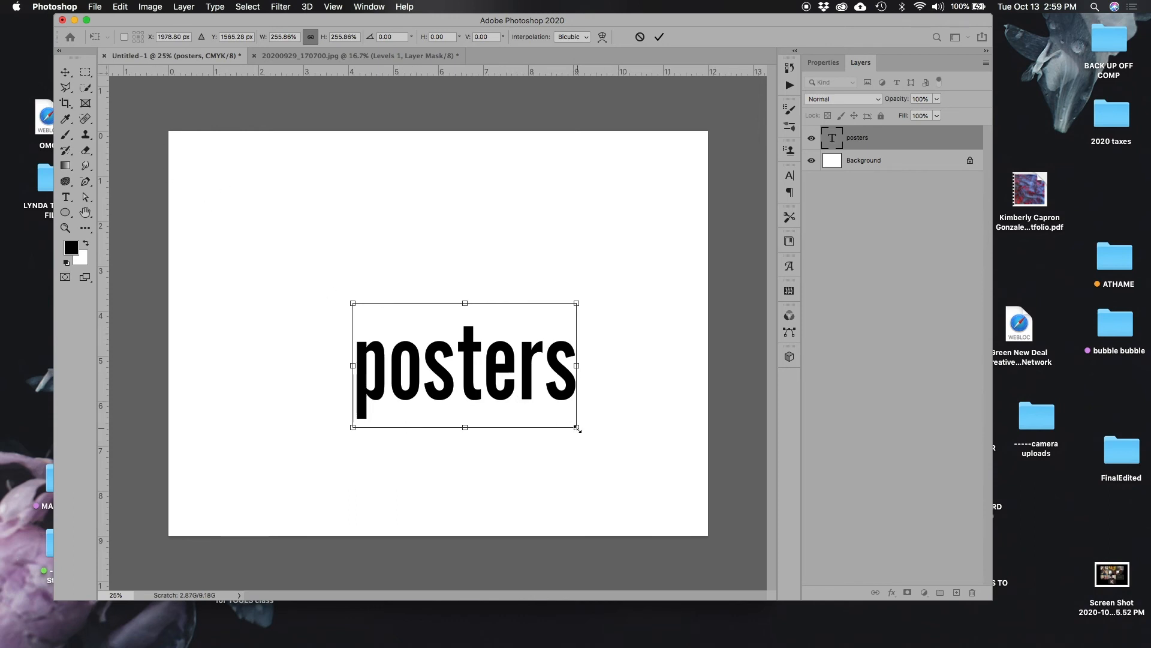
left_click_drag(577, 427, 545, 410)
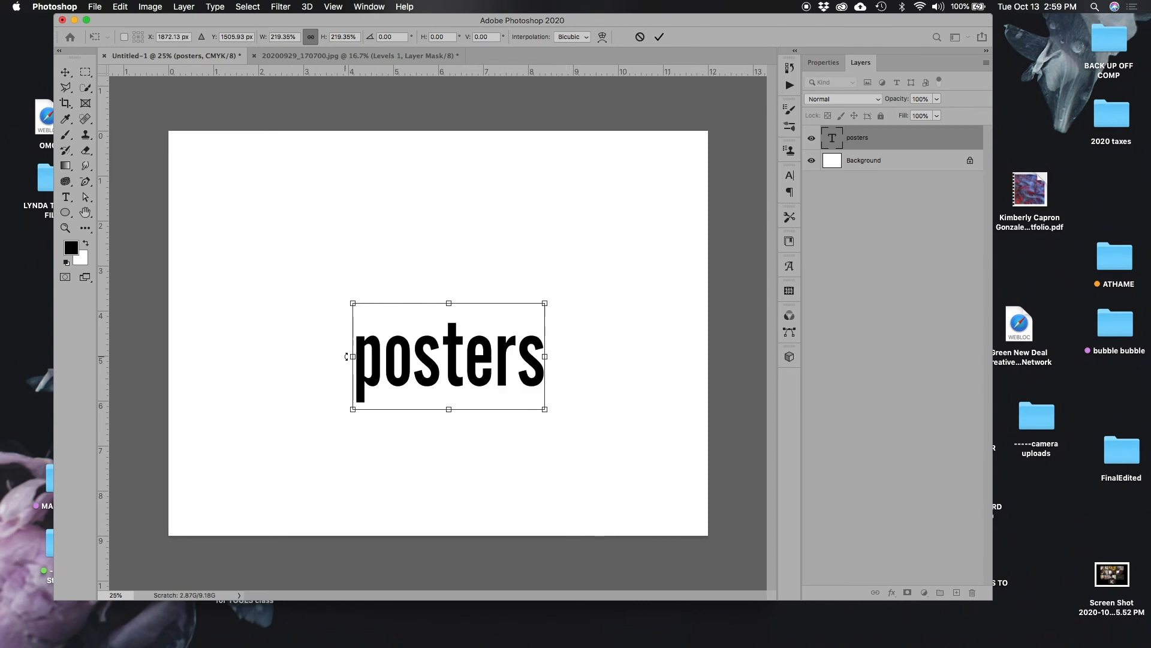
key("Return")
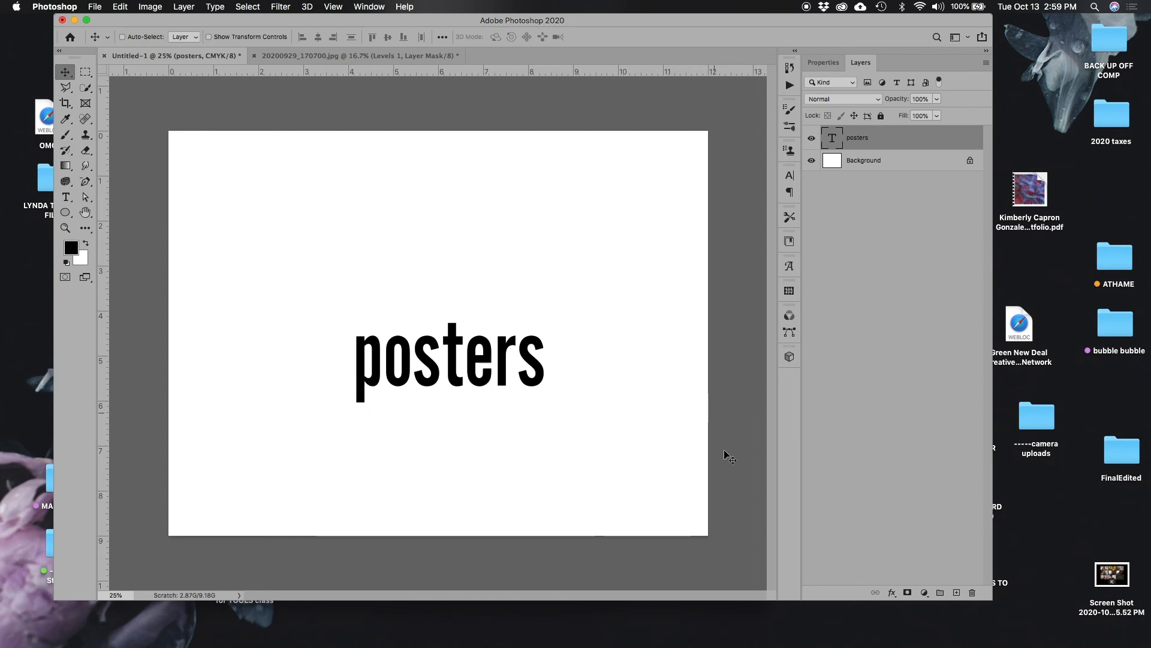
left_click_drag(475, 381, 454, 402)
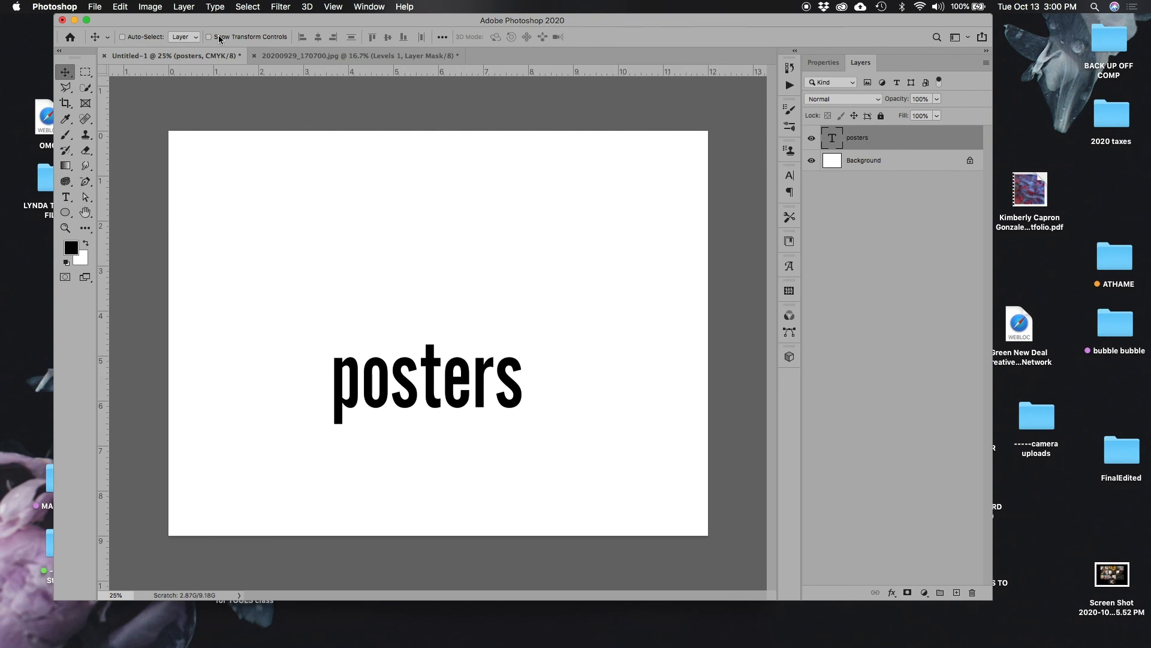
Flip the "posters" text horizontally.
left_click(120, 7)
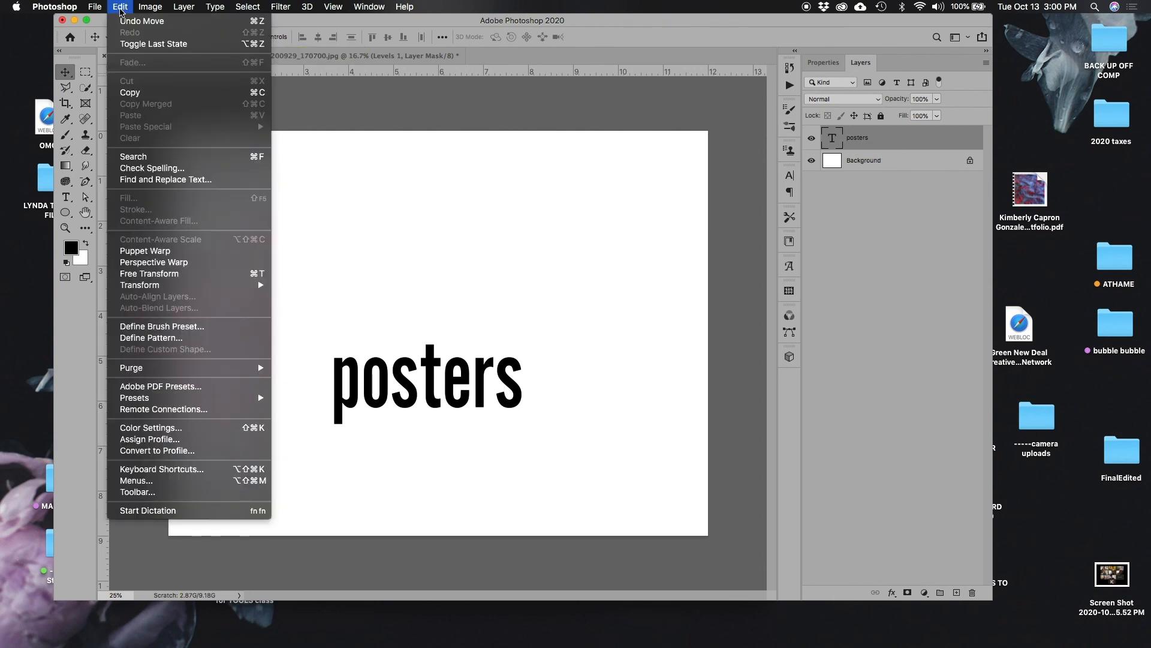
mouse_move(159, 288)
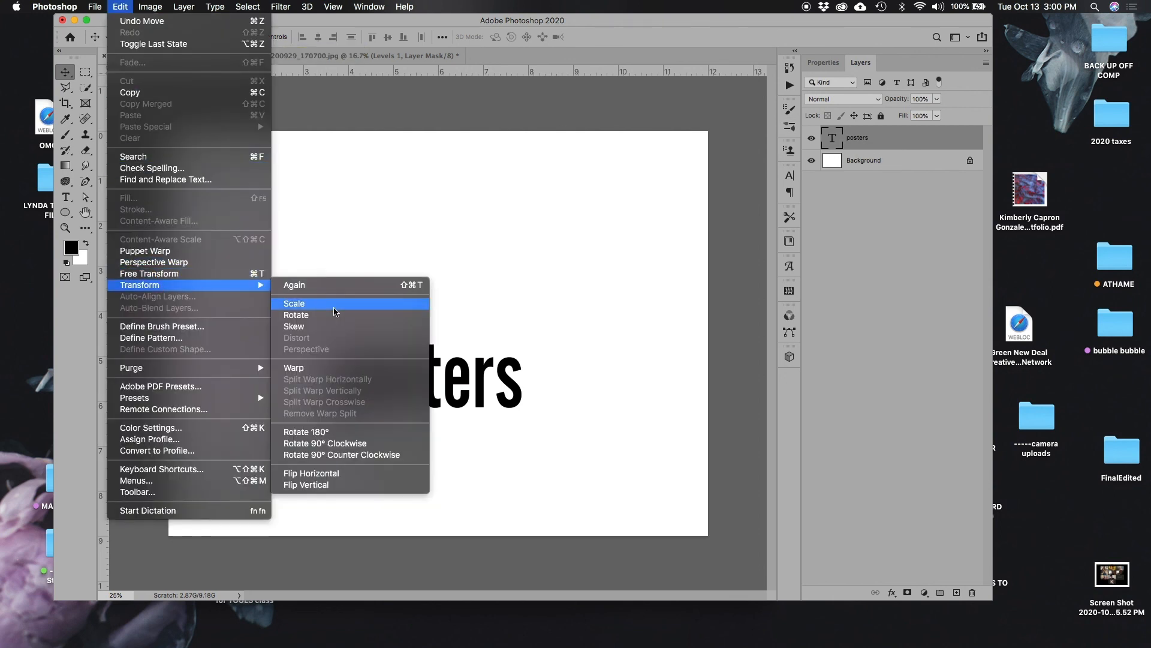
left_click(367, 478)
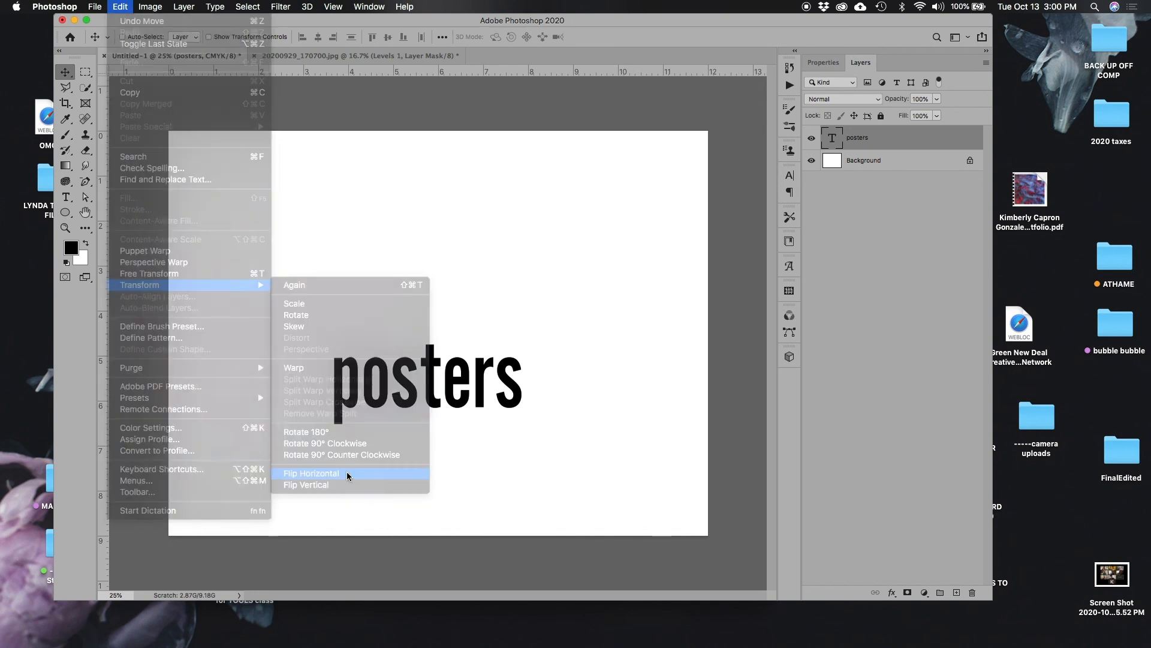